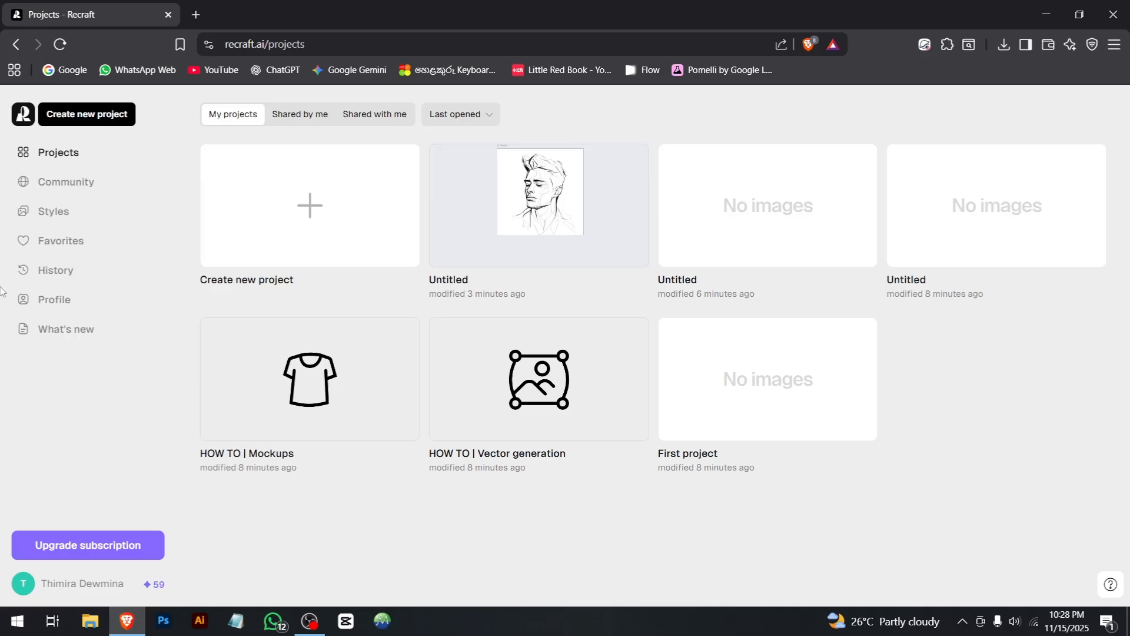
Step: Create a new project in Recraft
{"action": "left_click", "coordinate": [288, 257]}
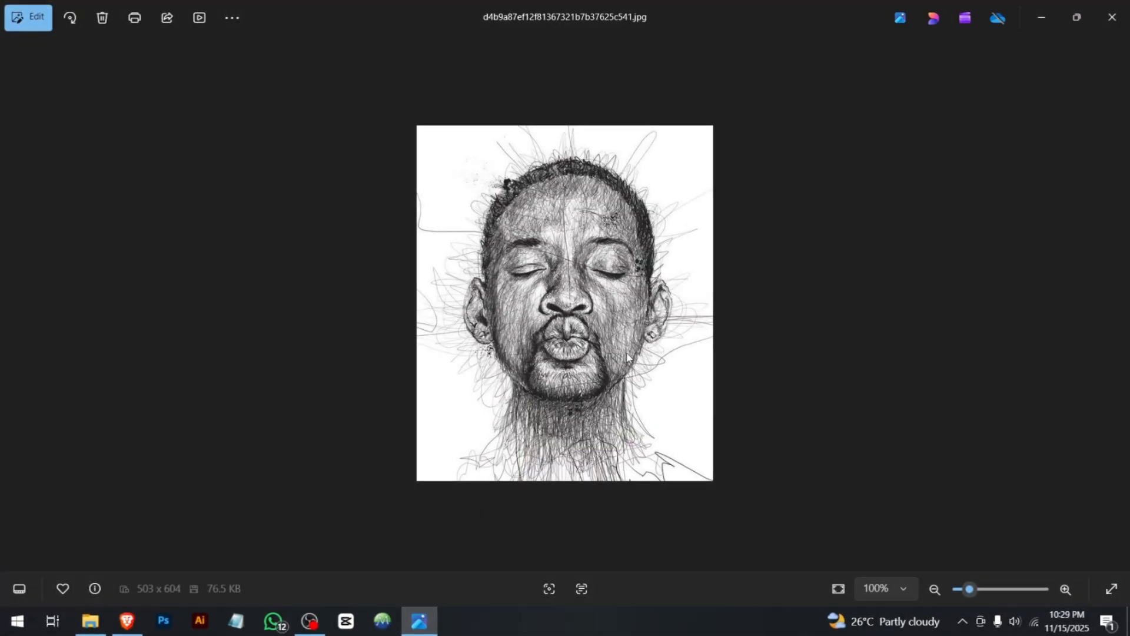
Step: Examine the pencil portrait JPG up close in the photo viewer to judge its line quality
{"action": "scroll", "coordinate": [626, 352], "scroll_direction": "up", "scroll_amount": 8}
{"action": "scroll", "coordinate": [590, 357], "scroll_direction": "up", "scroll_amount": 2}
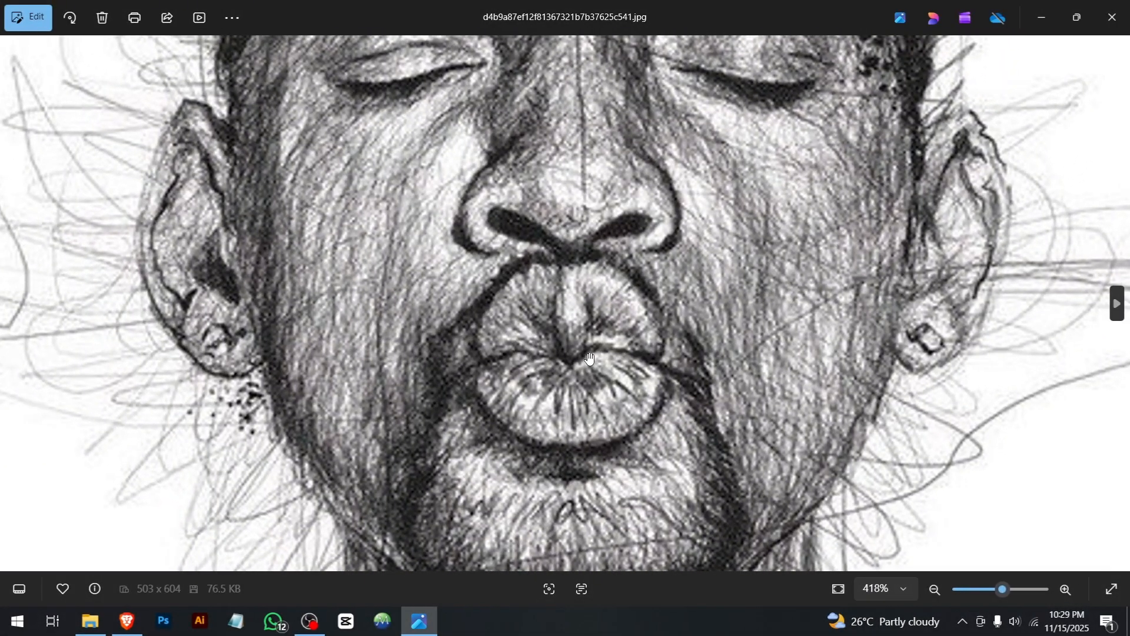
{"action": "scroll", "coordinate": [428, 340], "scroll_direction": "down", "scroll_amount": 8}
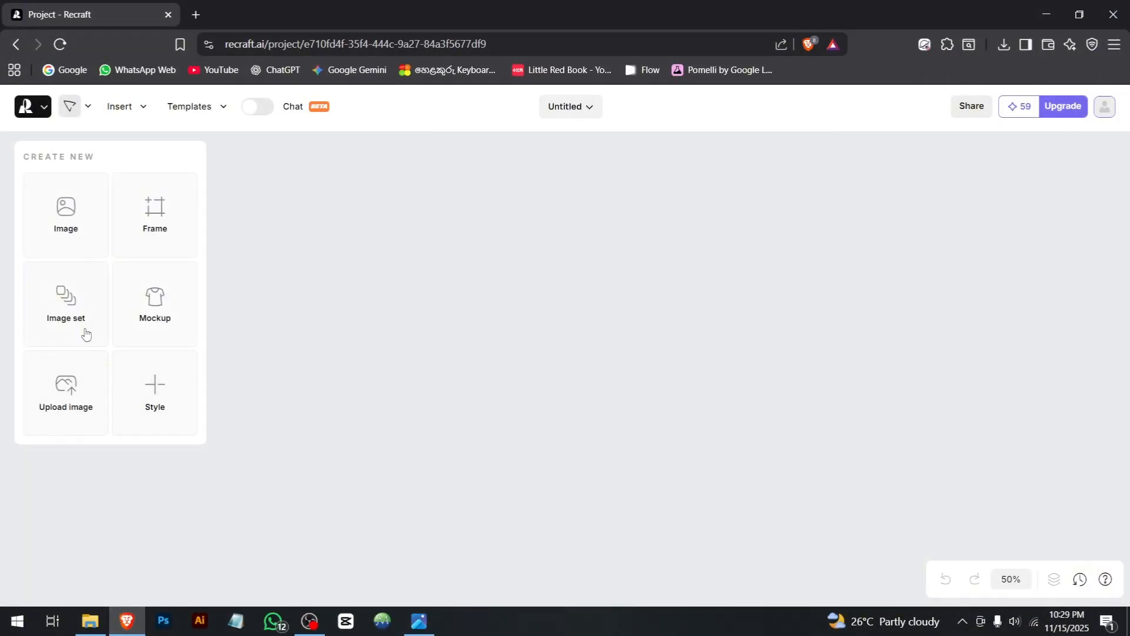
Step: Upload the portrait image d4b9a87ef12f81367321b7b37625c541.jpg to the Recraft canvas and vectorize it
{"action": "left_click", "coordinate": [71, 415]}
{"action": "left_click", "coordinate": [228, 124]}
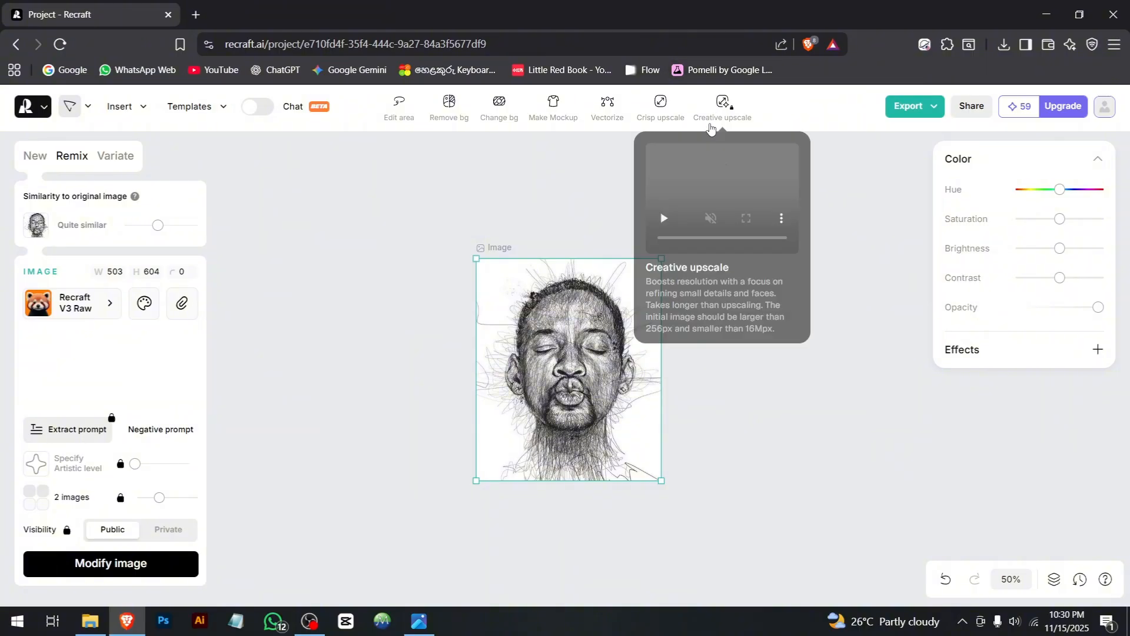
{"action": "scroll", "coordinate": [728, 103], "scroll_direction": "down", "scroll_amount": 1}
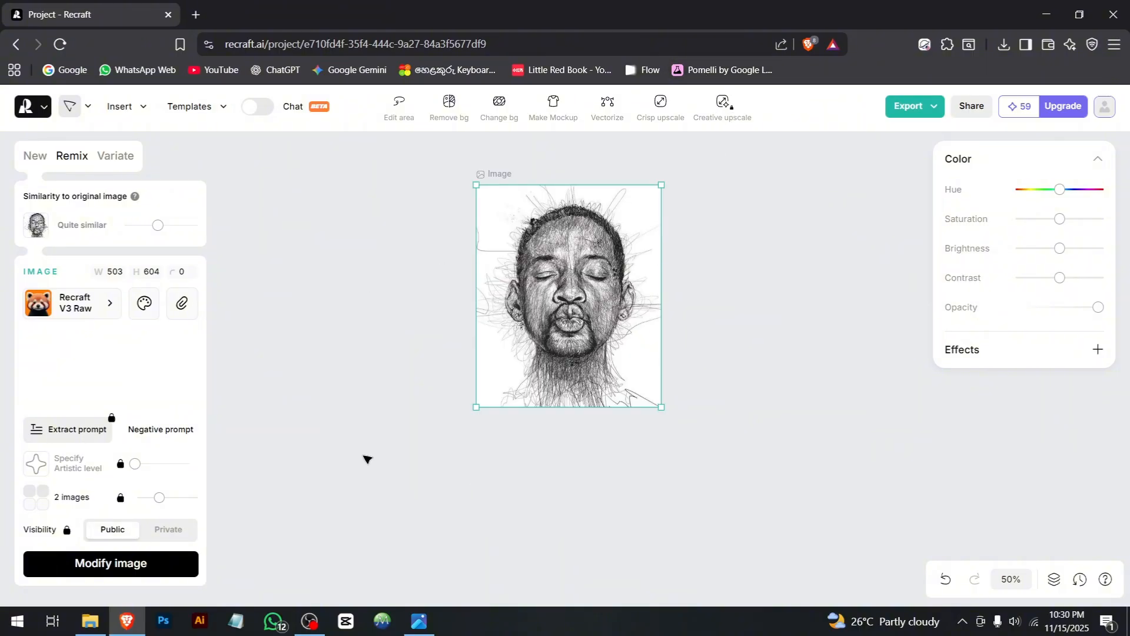
{"action": "scroll", "coordinate": [351, 285], "scroll_direction": "up", "scroll_amount": 2}
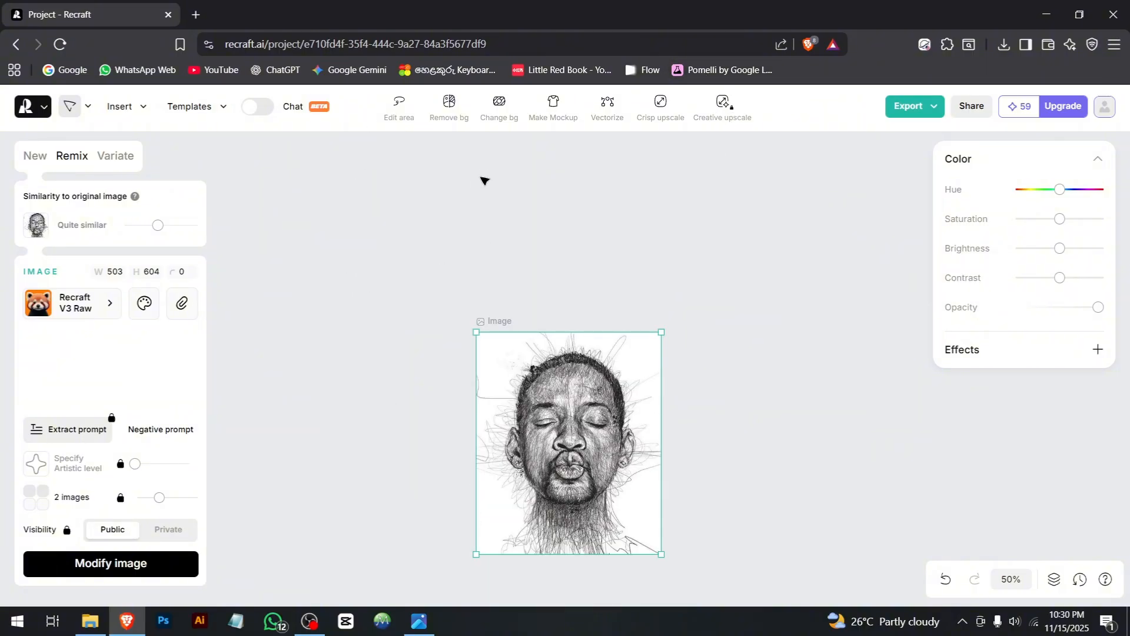
{"action": "left_click", "coordinate": [616, 110]}
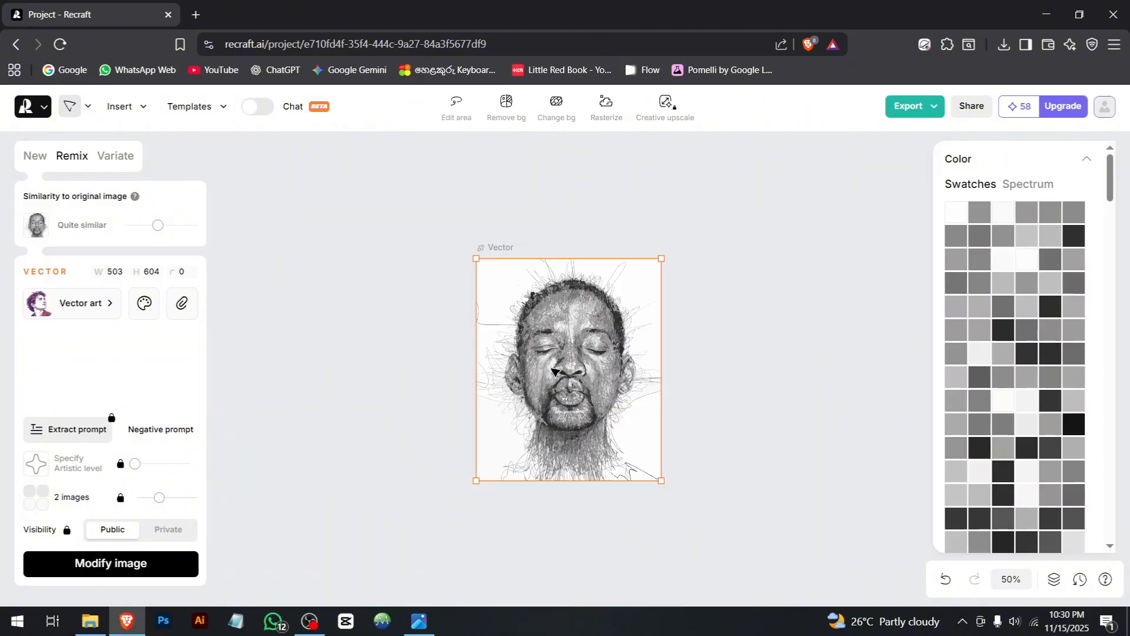
Step: Enlarge the vectorized portrait on the canvas to about 693 × 832
{"action": "scroll", "coordinate": [558, 367], "scroll_direction": "down", "scroll_amount": 1}
{"action": "left_click_drag", "start_coordinate": [660, 407], "coordinate": [899, 251]}
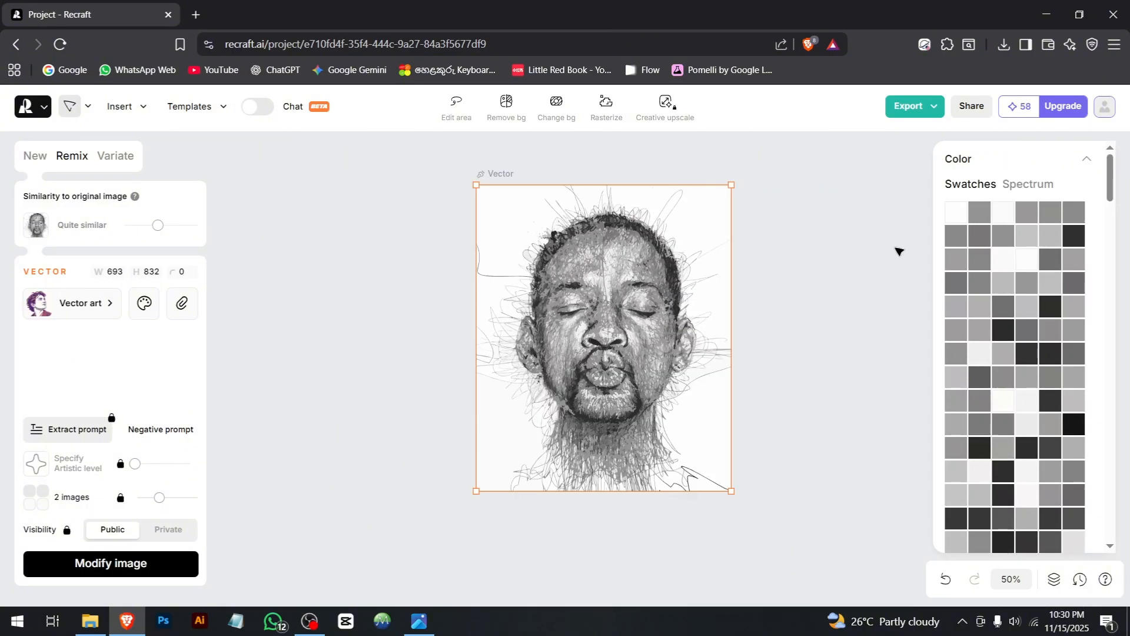
Step: Export the vectorized portrait as an SVG file to the Downloads folder, keeping the suggested file name
{"action": "left_click", "coordinate": [933, 109]}
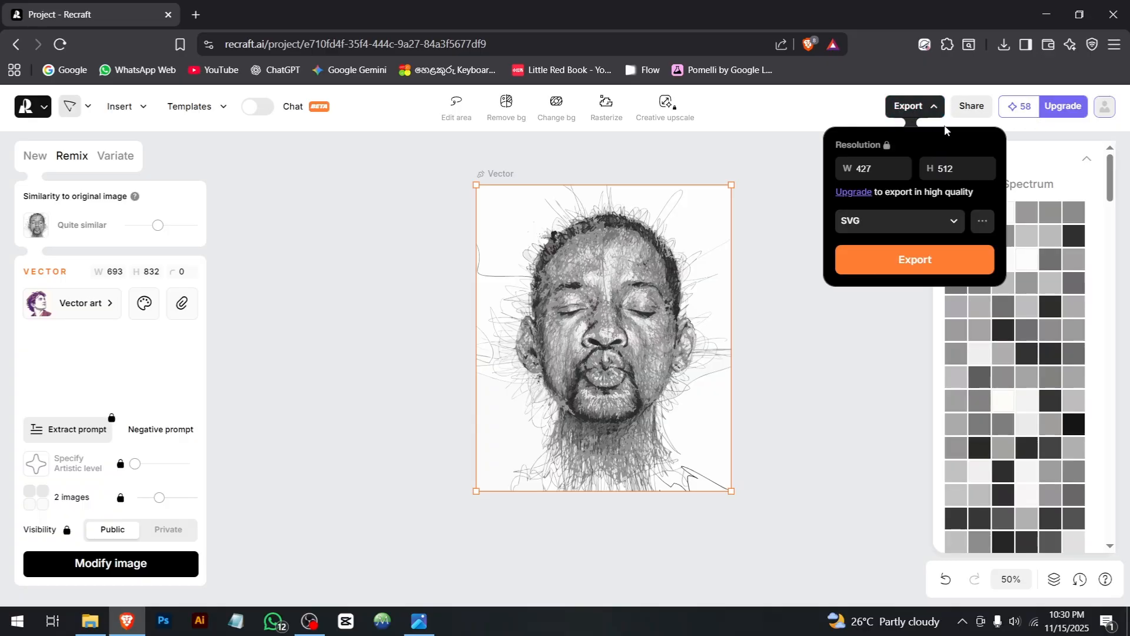
{"action": "left_click", "coordinate": [926, 224]}
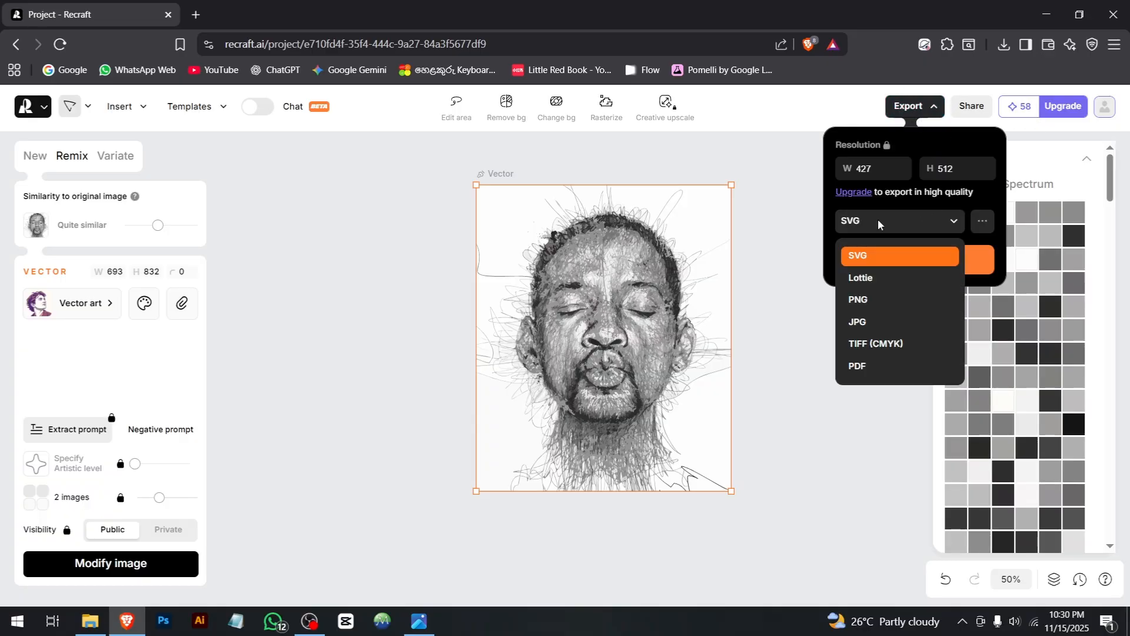
{"action": "left_click", "coordinate": [881, 256]}
{"action": "left_click", "coordinate": [884, 259]}
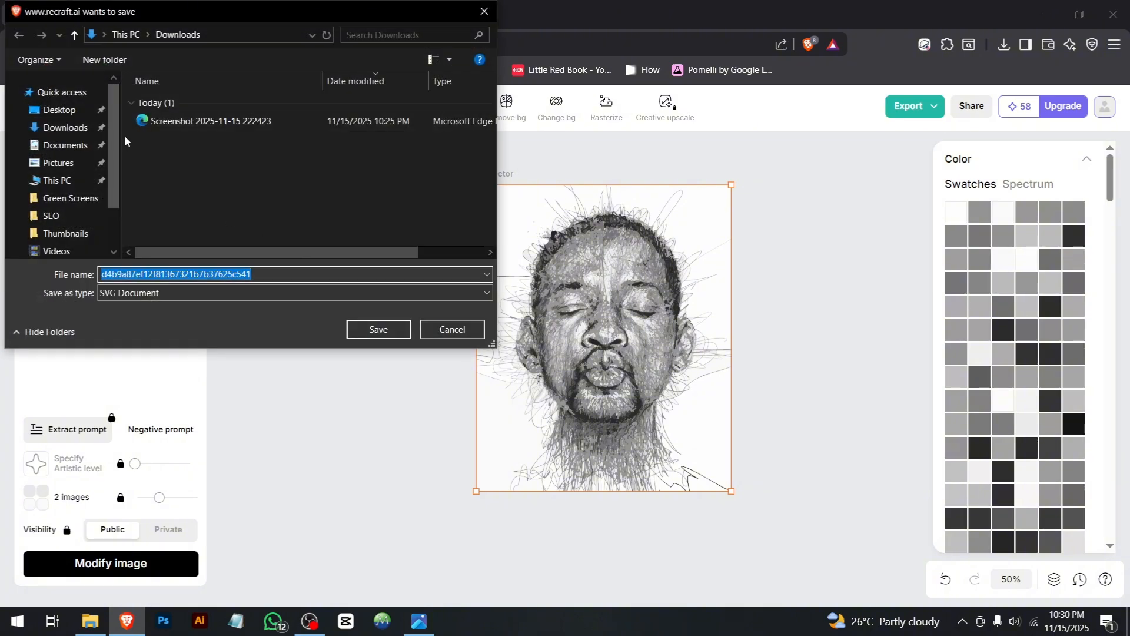
{"action": "left_click", "coordinate": [82, 145]}
{"action": "left_click", "coordinate": [65, 127]}
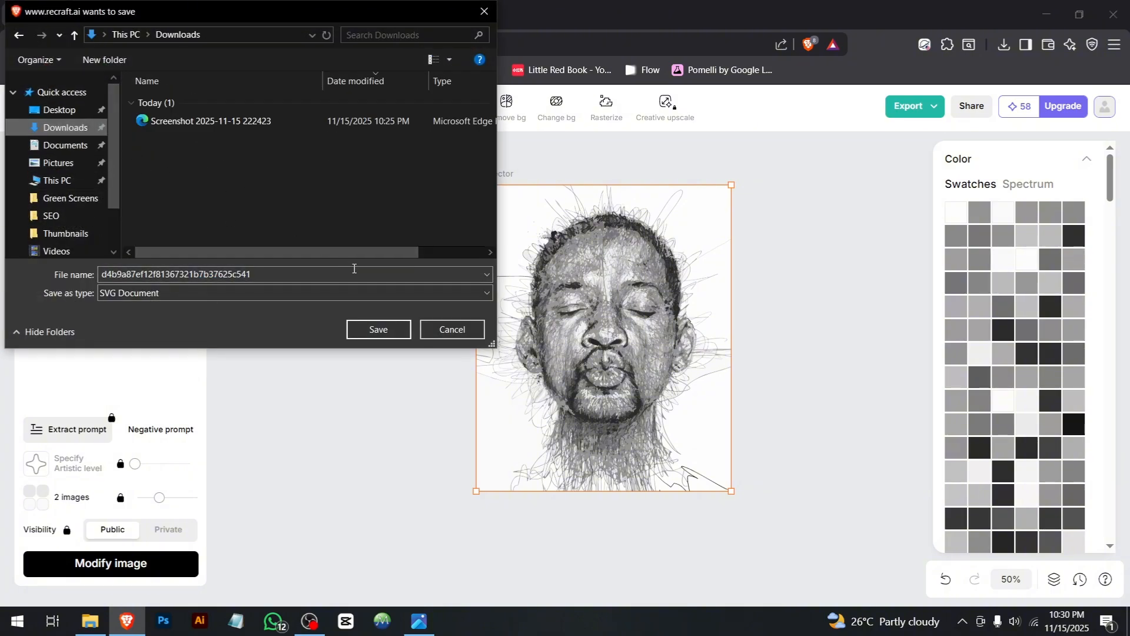
{"action": "left_click", "coordinate": [353, 328]}
Step: Switch to Adobe Illustrator and open d4b9a87ef12f81367321b7b37625c541.svg from the Downloads folder
{"action": "double_click", "coordinate": [95, 114]}
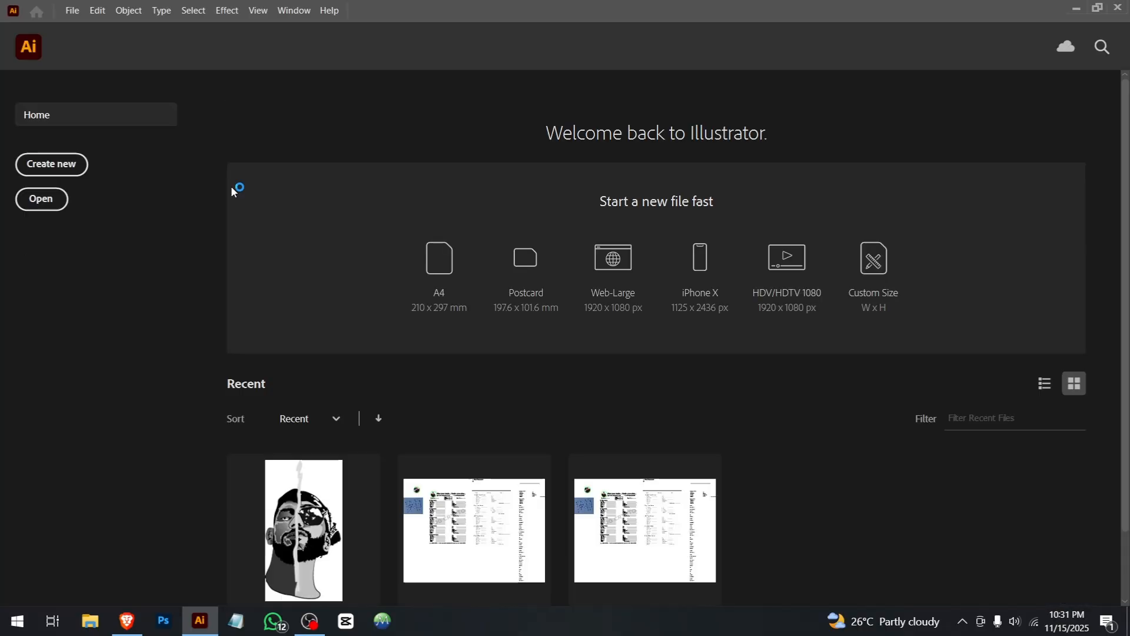
{"action": "left_click", "coordinate": [50, 204]}
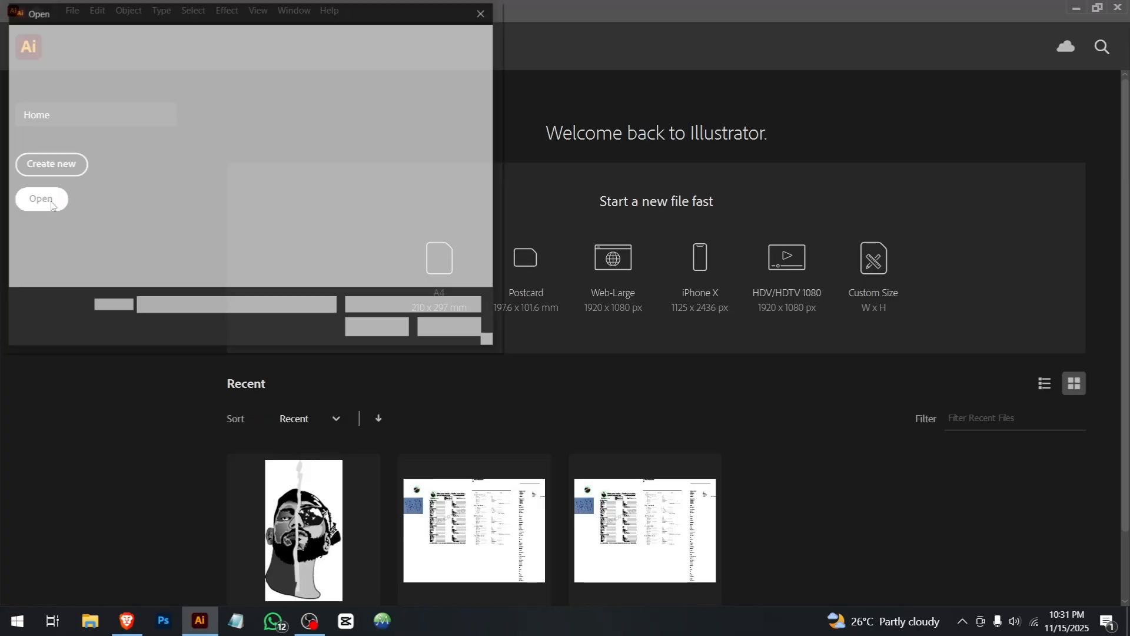
{"action": "left_click", "coordinate": [66, 128]}
{"action": "left_click", "coordinate": [170, 122]}
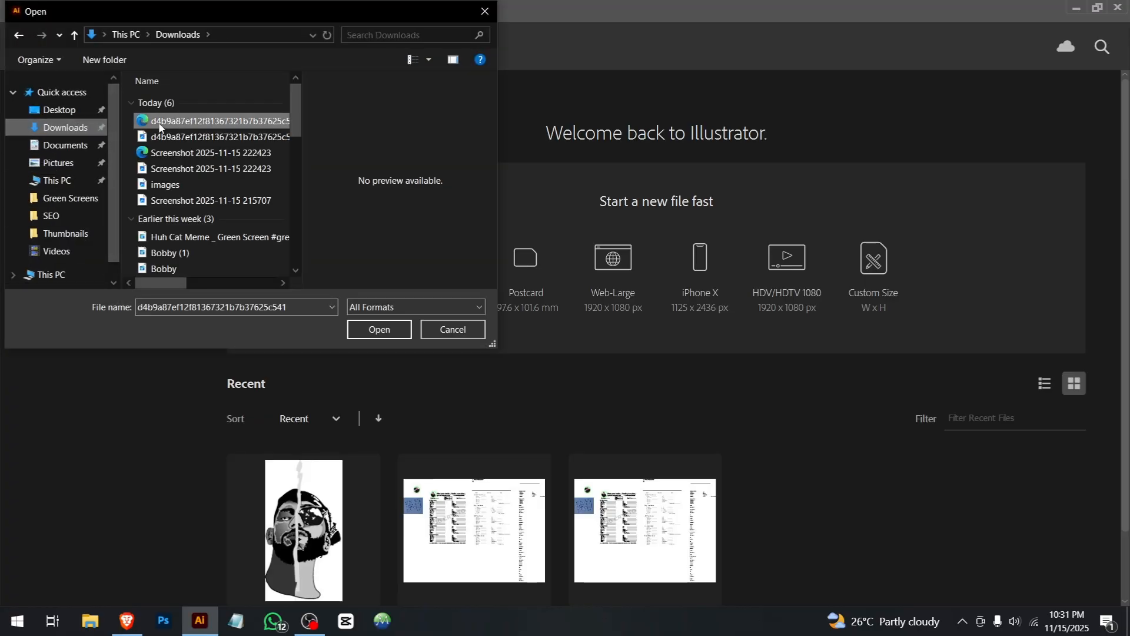
{"action": "left_click", "coordinate": [370, 327]}
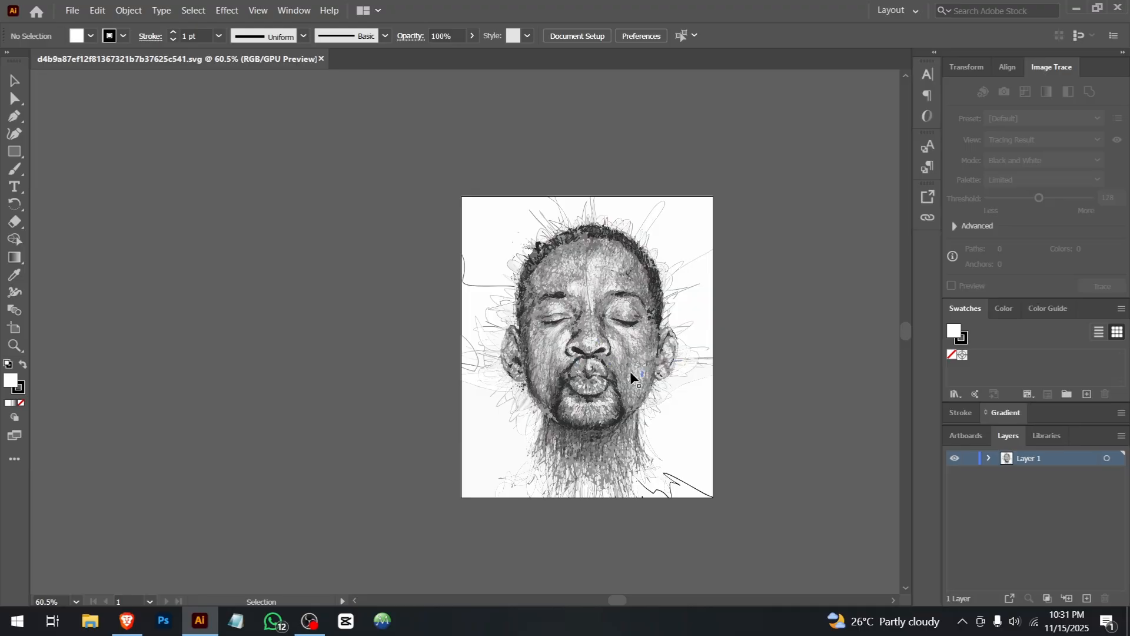
Step: Examine the vector shapes and edge sharpness around the portrait's nose, mouth and cheeks at high magnification
{"action": "scroll", "coordinate": [630, 370], "scroll_direction": "up", "scroll_amount": 7}
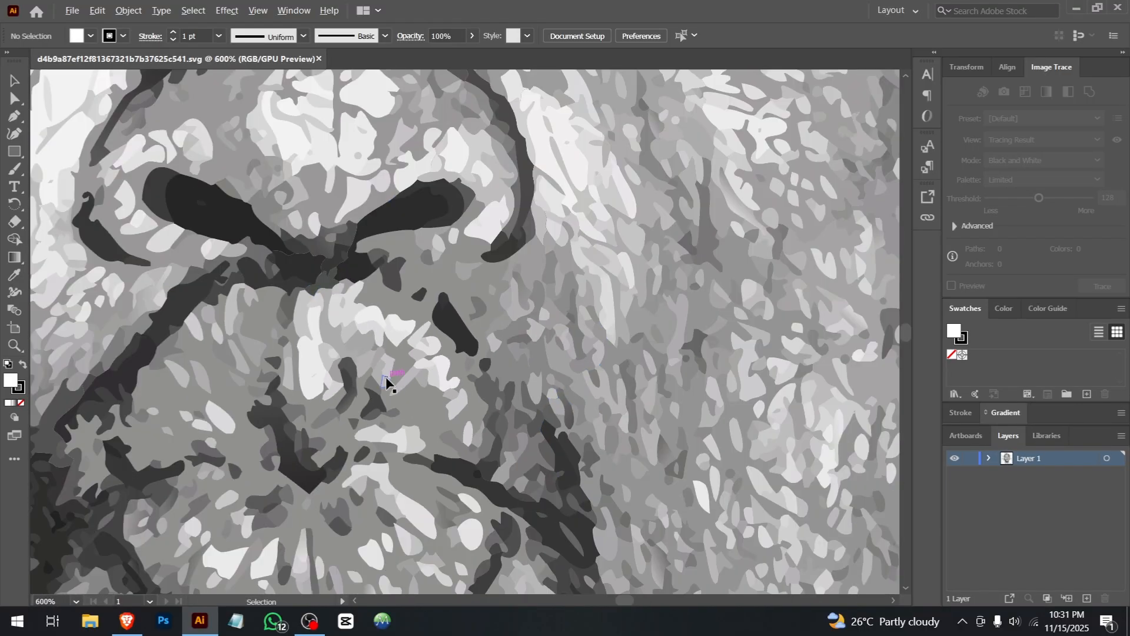
{"action": "scroll", "coordinate": [387, 383], "scroll_direction": "up", "scroll_amount": 5}
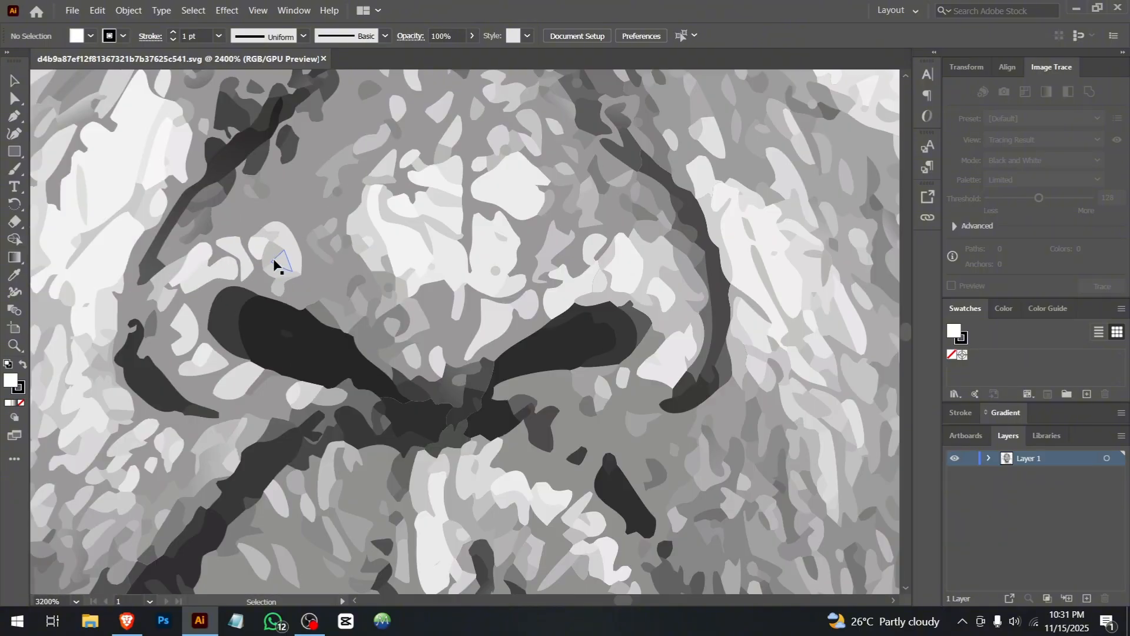
{"action": "scroll", "coordinate": [274, 262], "scroll_direction": "down", "scroll_amount": 9}
{"action": "scroll", "coordinate": [271, 262], "scroll_direction": "up", "scroll_amount": 7}
{"action": "left_click_drag", "start_coordinate": [230, 297], "coordinate": [500, 401]}
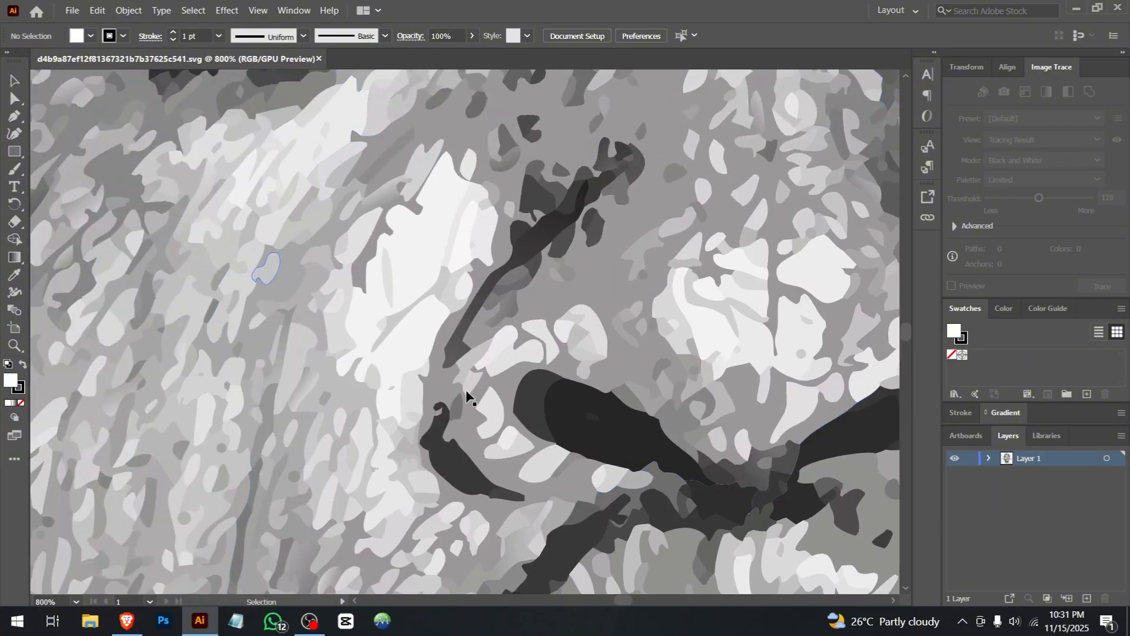
{"action": "scroll", "coordinate": [388, 352], "scroll_direction": "up", "scroll_amount": 5}
{"action": "scroll", "coordinate": [384, 344], "scroll_direction": "down", "scroll_amount": 7}
{"action": "left_click_drag", "start_coordinate": [402, 224], "coordinate": [387, 406]}
{"action": "scroll", "coordinate": [387, 405], "scroll_direction": "down", "scroll_amount": 5}
{"action": "scroll", "coordinate": [387, 404], "scroll_direction": "up", "scroll_amount": 4}
{"action": "left_click_drag", "start_coordinate": [468, 413], "coordinate": [390, 328]}
{"action": "scroll", "coordinate": [390, 327], "scroll_direction": "down", "scroll_amount": 4}
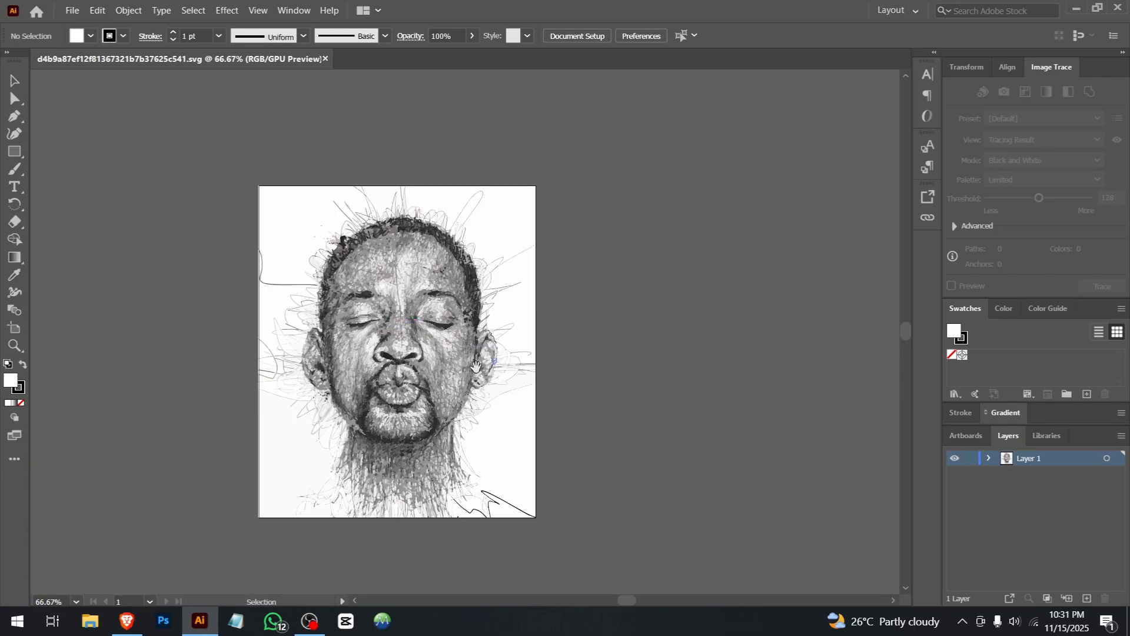
Step: Open Screenshot 2025-11-15 222423.svg as a second document
{"action": "left_click", "coordinate": [71, 10]}
{"action": "left_click", "coordinate": [103, 56]}
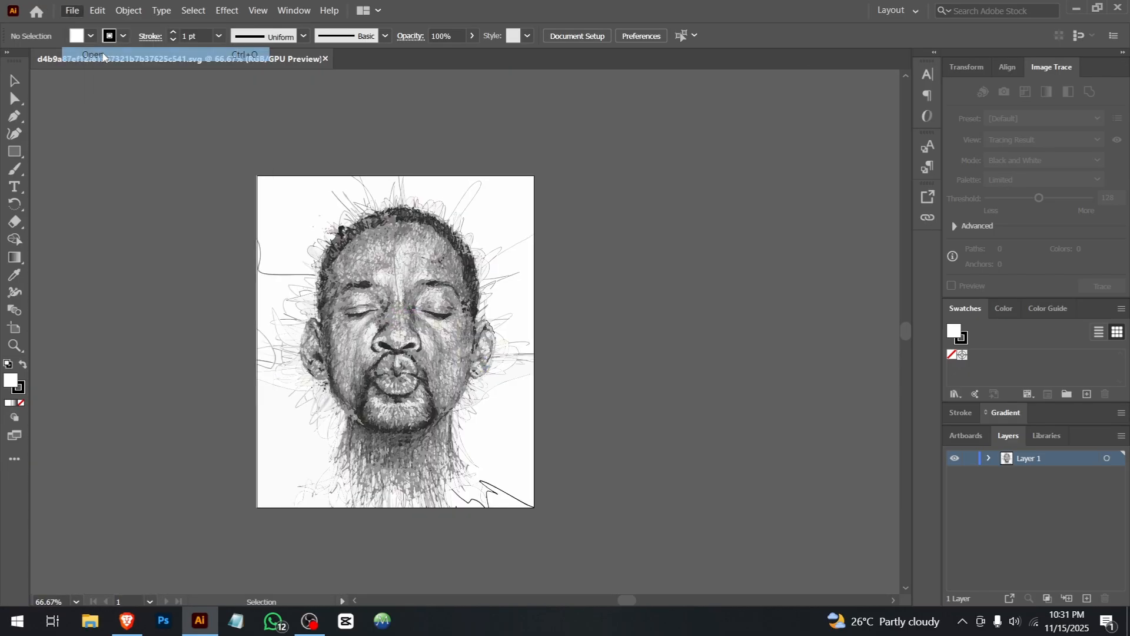
{"action": "double_click", "coordinate": [242, 153]}
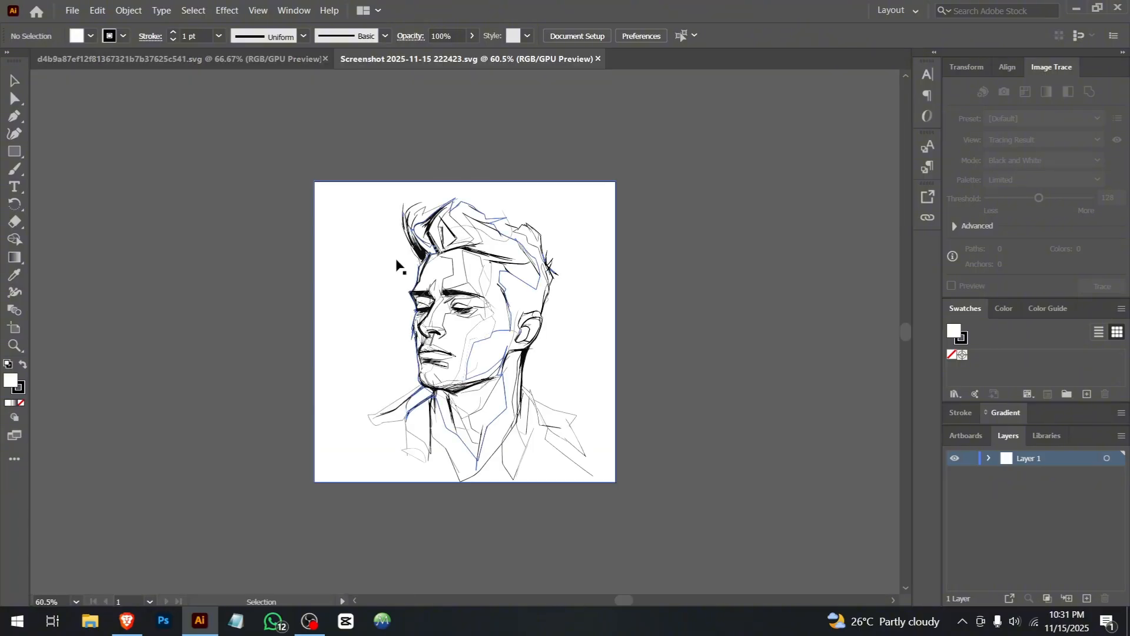
Step: Examine the vector paths of the line-art man's face, neck and hair at high magnification
{"action": "scroll", "coordinate": [527, 383], "scroll_direction": "up", "scroll_amount": 5}
{"action": "scroll", "coordinate": [313, 336], "scroll_direction": "up", "scroll_amount": 1}
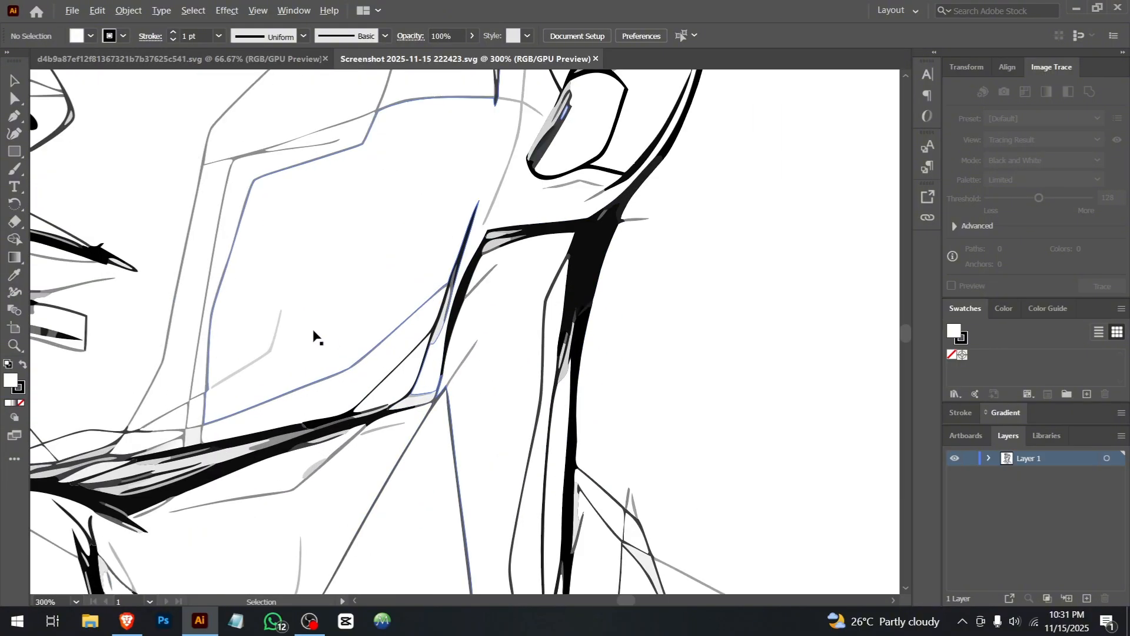
{"action": "scroll", "coordinate": [313, 336], "scroll_direction": "up", "scroll_amount": 2}
{"action": "scroll", "coordinate": [314, 336], "scroll_direction": "down", "scroll_amount": 4}
{"action": "scroll", "coordinate": [135, 284], "scroll_direction": "up", "scroll_amount": 9}
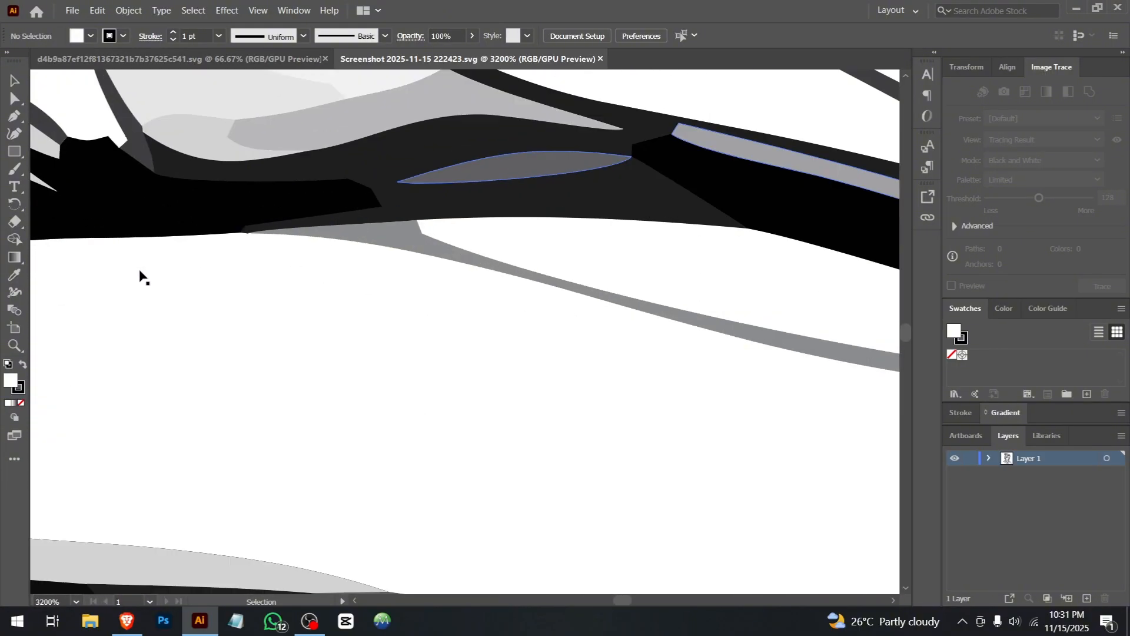
{"action": "scroll", "coordinate": [140, 276], "scroll_direction": "down", "scroll_amount": 13}
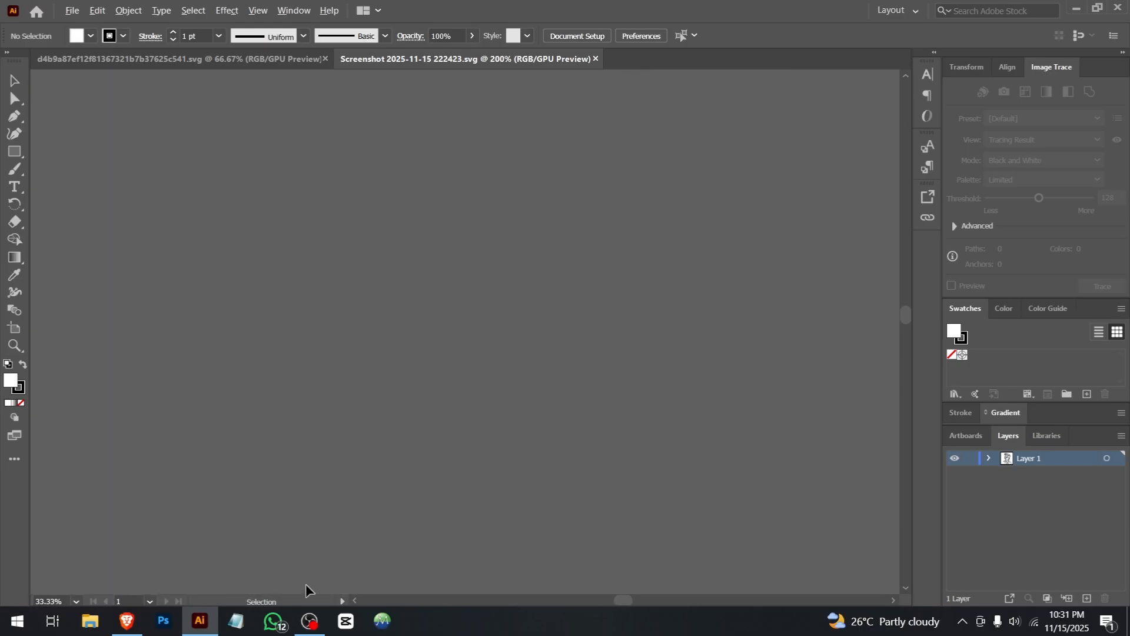
{"action": "left_click_drag", "start_coordinate": [385, 513], "coordinate": [363, 227]}
{"action": "scroll", "coordinate": [371, 514], "scroll_direction": "up", "scroll_amount": 3}
{"action": "scroll", "coordinate": [371, 514], "scroll_direction": "down", "scroll_amount": 4}
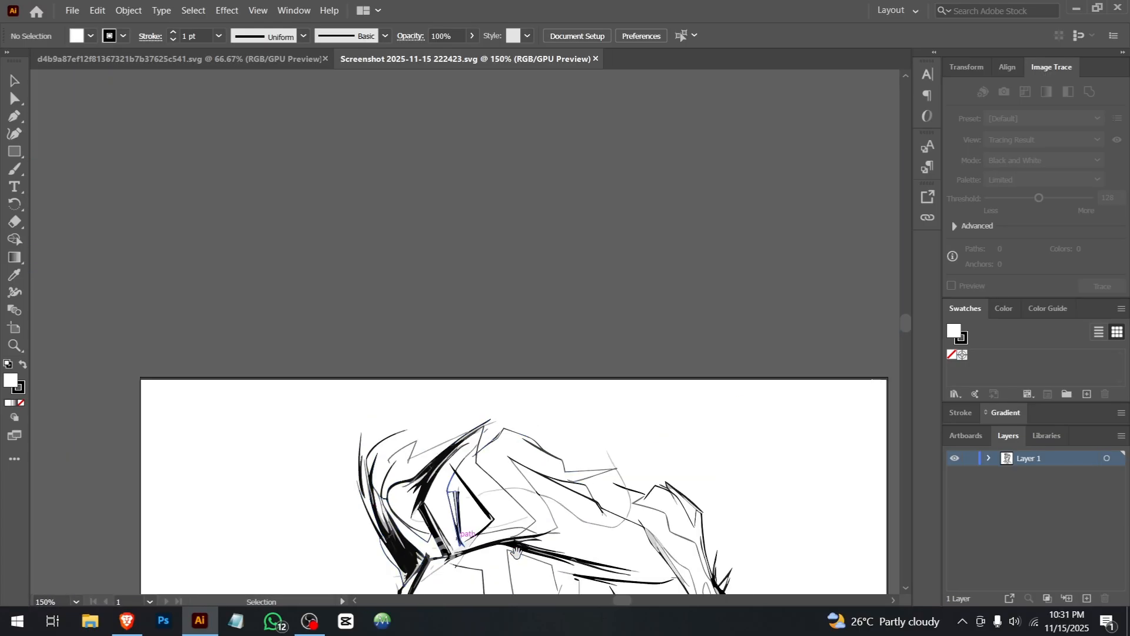
{"action": "left_click_drag", "start_coordinate": [462, 524], "coordinate": [428, 284]}
{"action": "scroll", "coordinate": [487, 392], "scroll_direction": "down", "scroll_amount": 3}
{"action": "scroll", "coordinate": [471, 393], "scroll_direction": "up", "scroll_amount": 2}
{"action": "scroll", "coordinate": [458, 391], "scroll_direction": "down", "scroll_amount": 1}
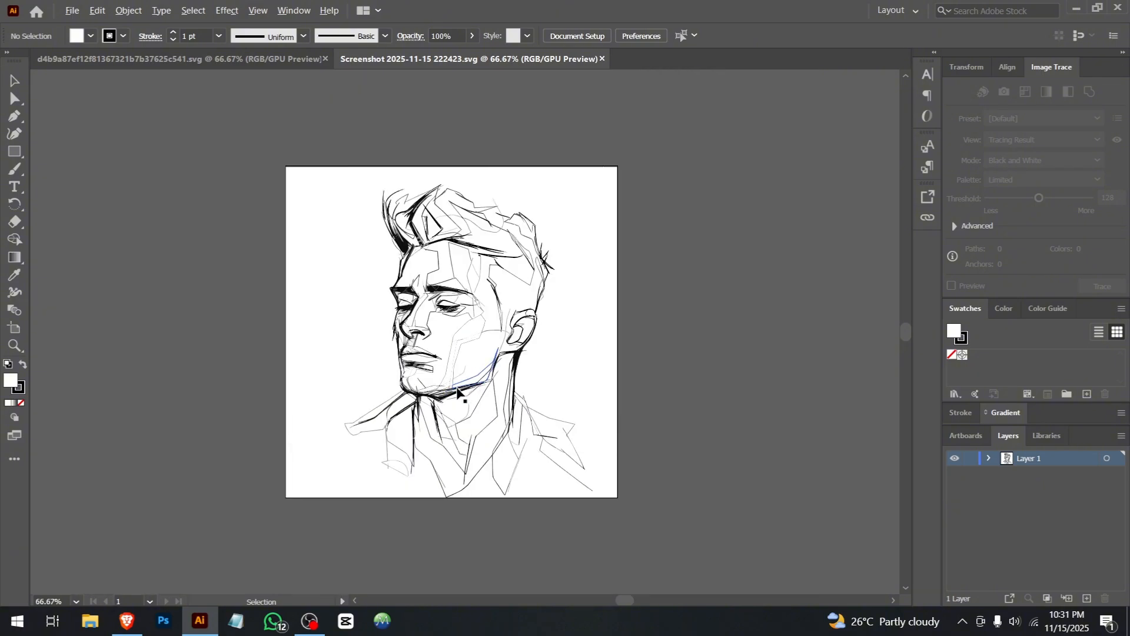
Step: Open the original Screenshot 2025-11-15 222423.png from Downloads in Photos and examine its line quality up close
{"action": "left_click", "coordinate": [91, 623]}
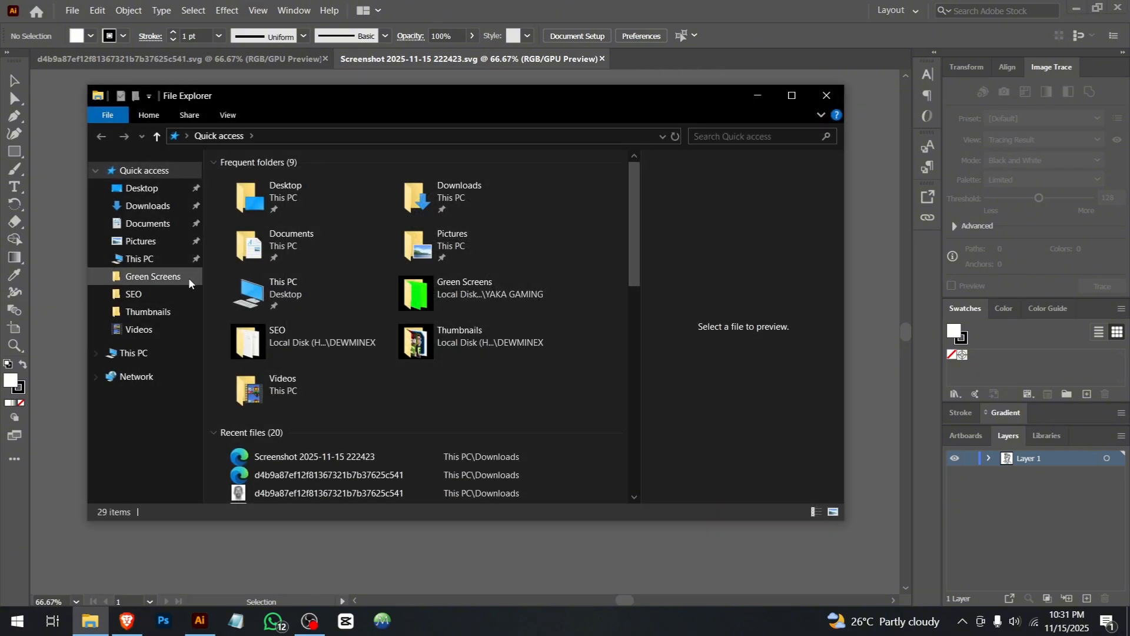
{"action": "left_click", "coordinate": [148, 206]}
{"action": "left_click", "coordinate": [234, 248]}
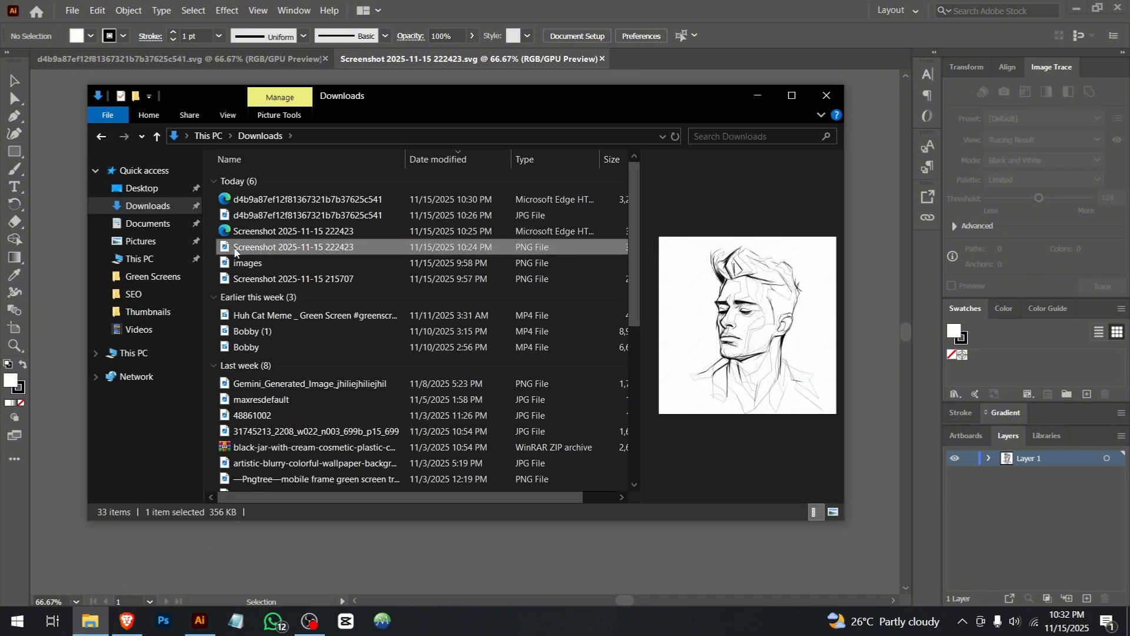
{"action": "double_click", "coordinate": [279, 252]}
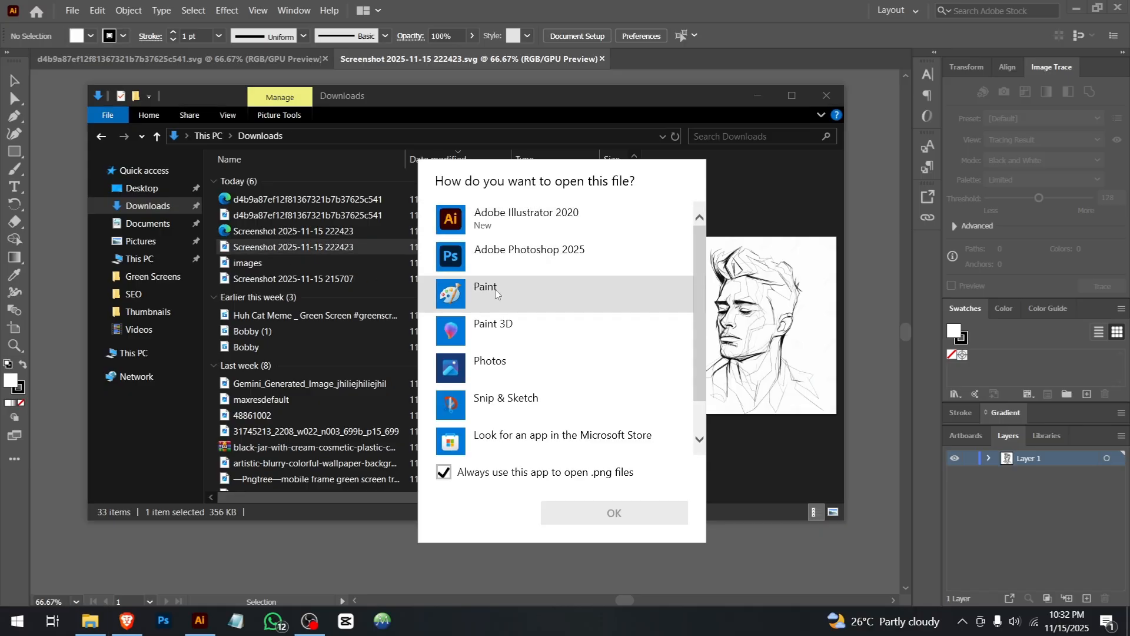
{"action": "left_click", "coordinate": [494, 335]}
{"action": "double_click", "coordinate": [494, 362]}
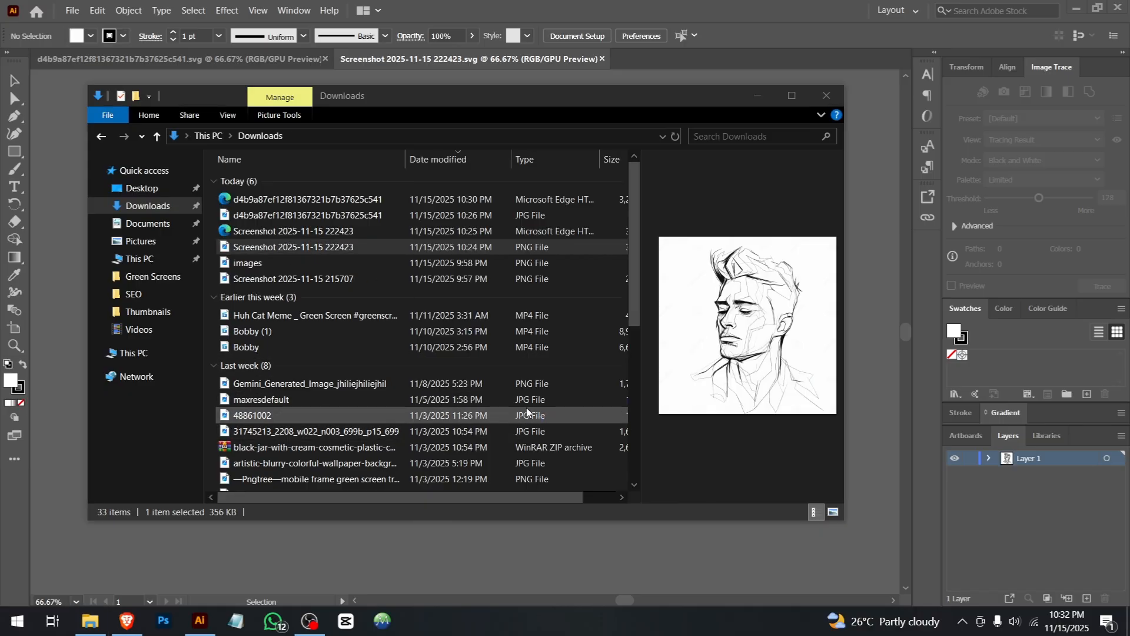
{"action": "scroll", "coordinate": [526, 324], "scroll_direction": "up", "scroll_amount": 8}
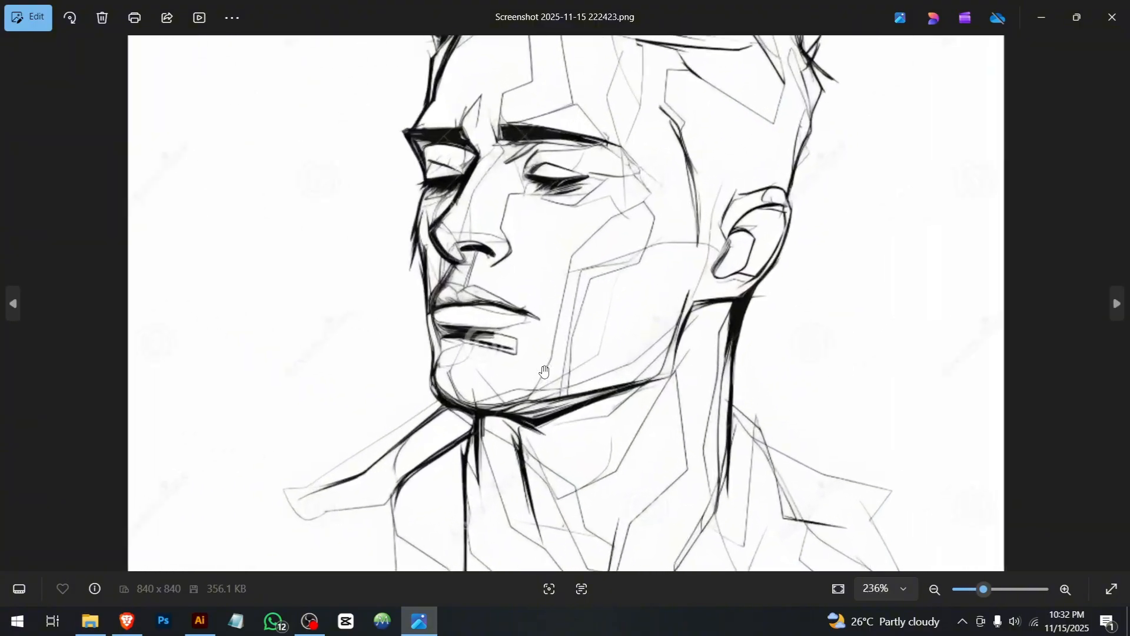
{"action": "scroll", "coordinate": [526, 325], "scroll_direction": "up", "scroll_amount": 10}
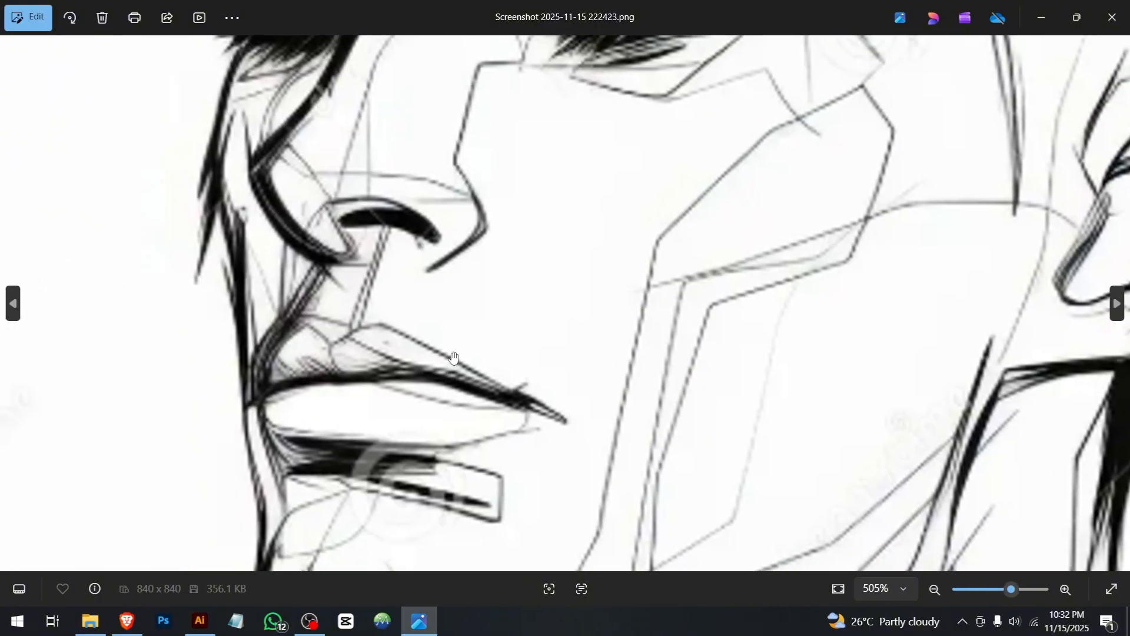
{"action": "scroll", "coordinate": [515, 312], "scroll_direction": "down", "scroll_amount": 4}
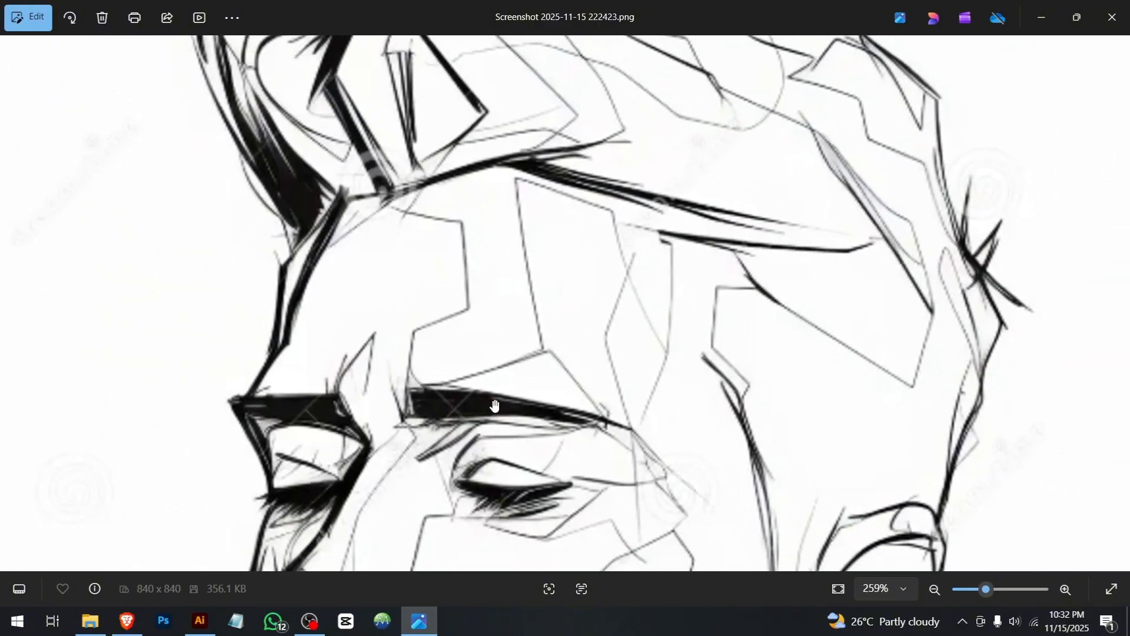
Step: Switch back to Illustrator and inspect the vectorized face around the eye and ear for comparison with the PNG
{"action": "left_click", "coordinate": [203, 620]}
{"action": "scroll", "coordinate": [360, 418], "scroll_direction": "up", "scroll_amount": 10}
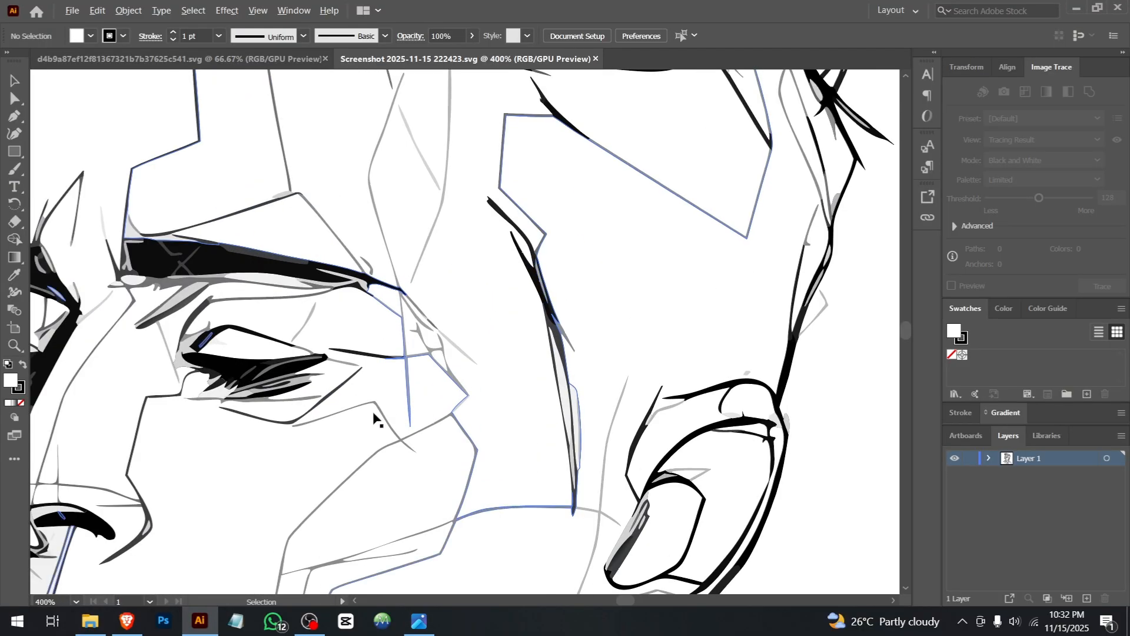
{"action": "scroll", "coordinate": [361, 418], "scroll_direction": "down", "scroll_amount": 10}
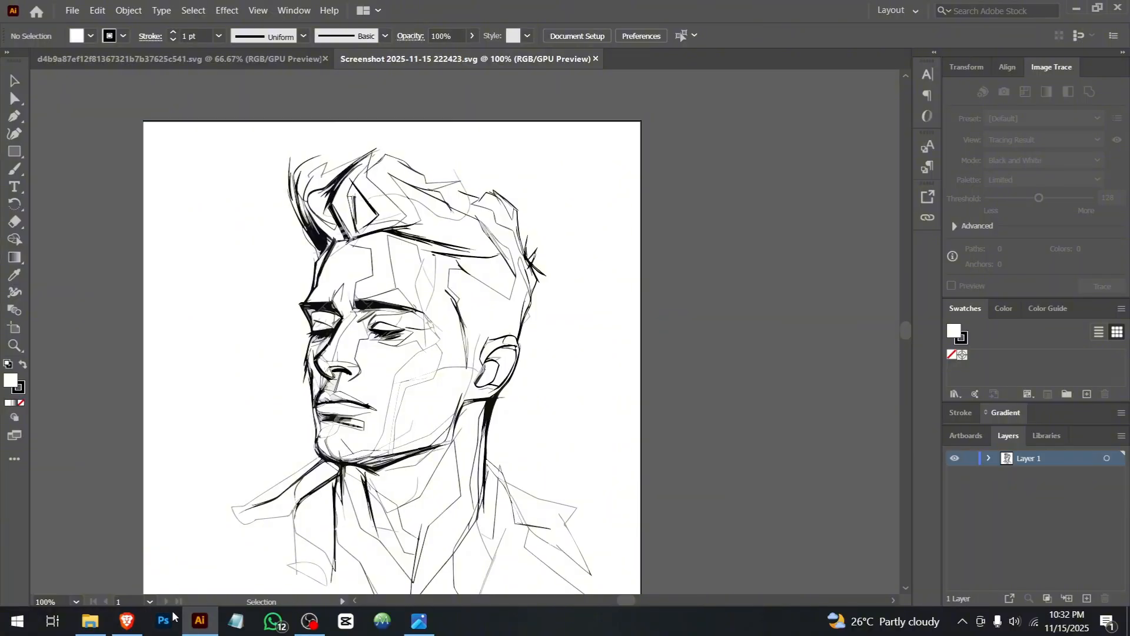
Step: Switch back to the Recraft project in the browser
{"action": "left_click", "coordinate": [127, 620]}
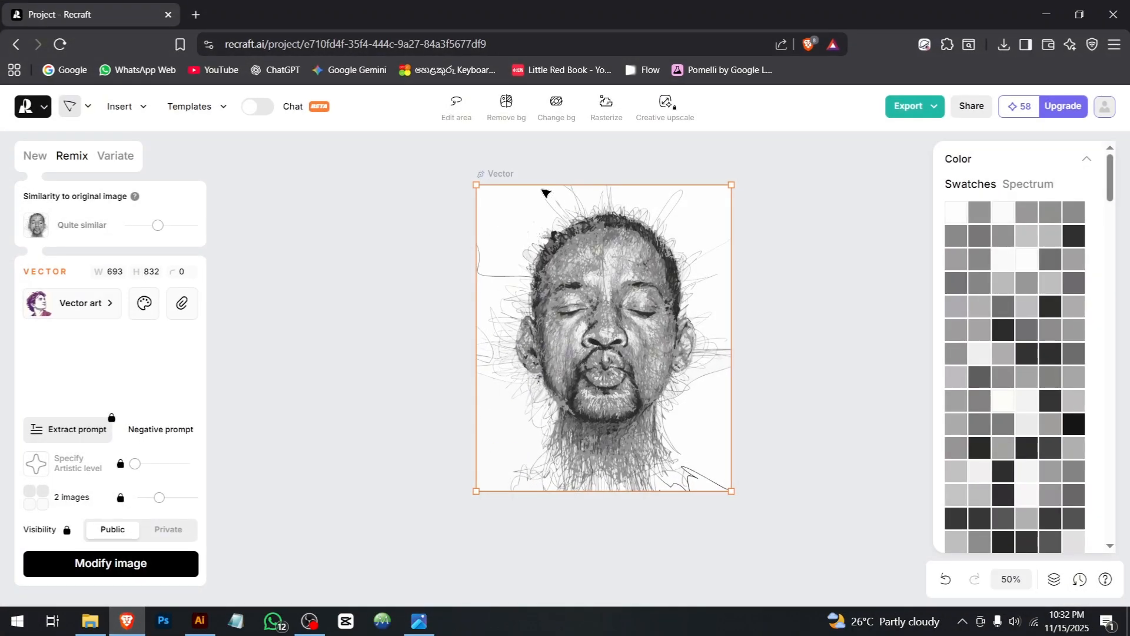